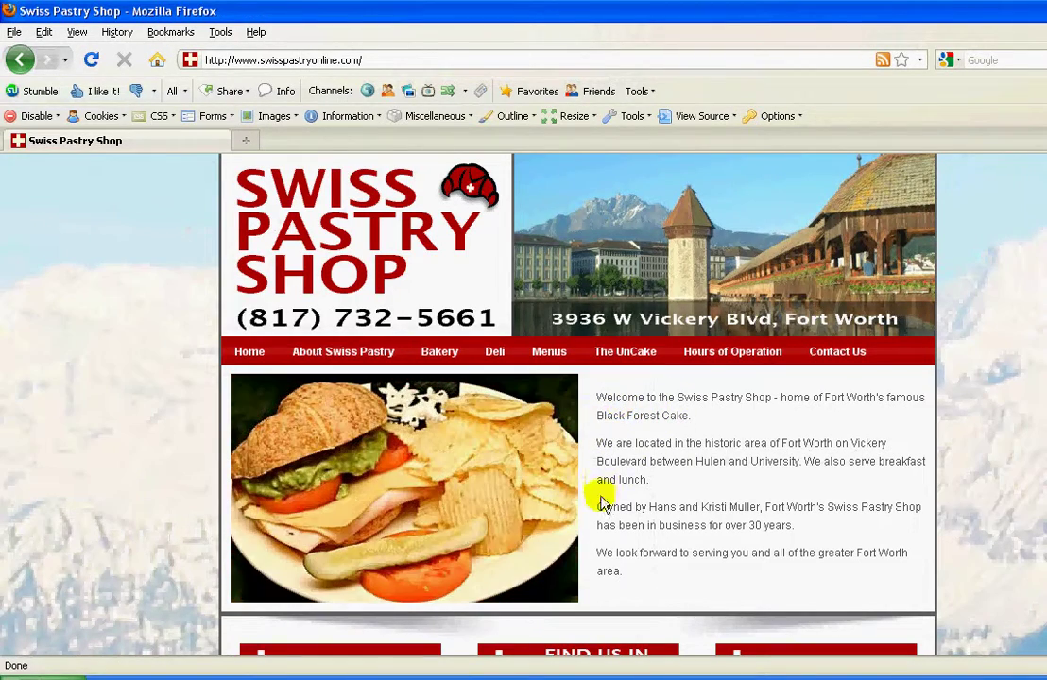
Switch from the shop homepage to the Swiss Pastry Shop WordPress Dashboard window
{"action": "key", "text": "alt+Tab"}
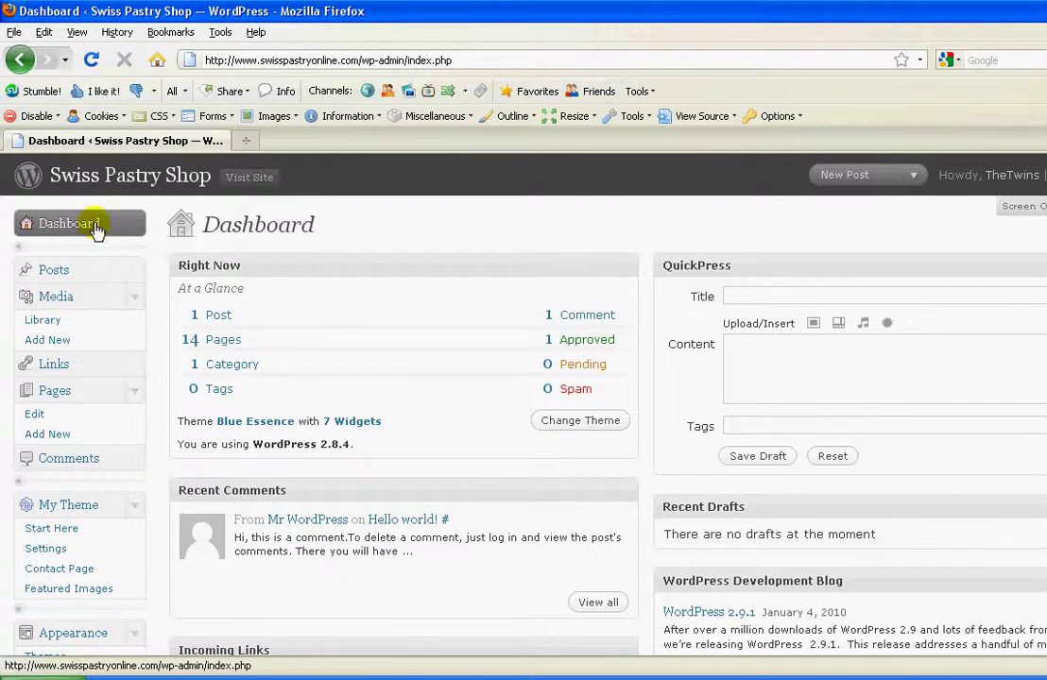
Expand the My Theme menu and scroll down to the Homepage Text on its Settings page
{"action": "left_click", "coordinate": [135, 505]}
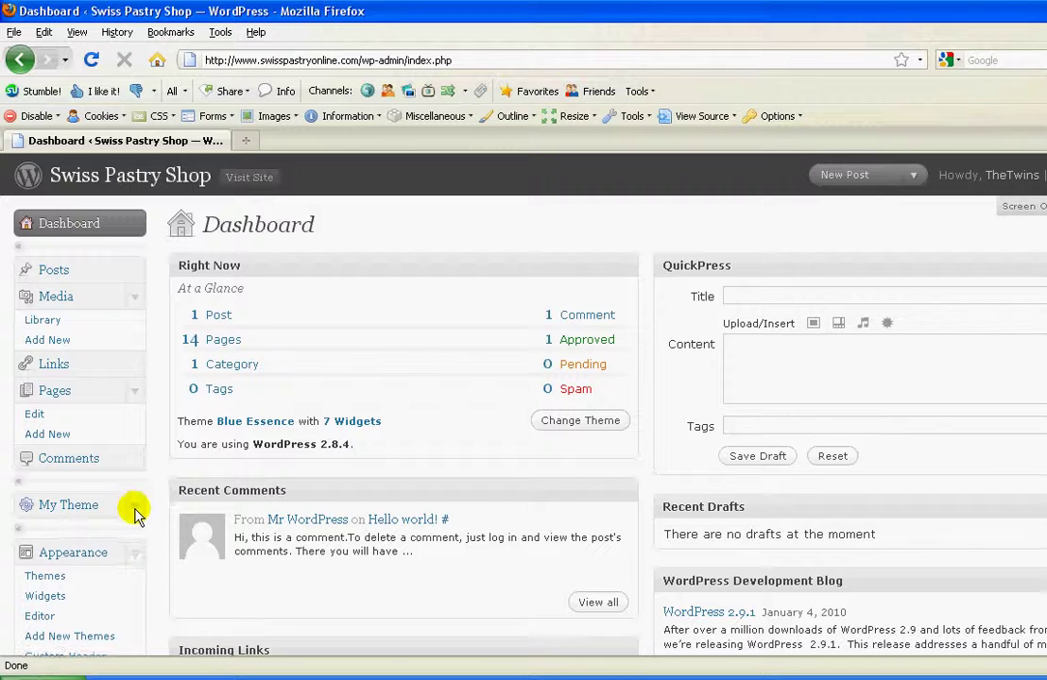
{"action": "left_click", "coordinate": [134, 508]}
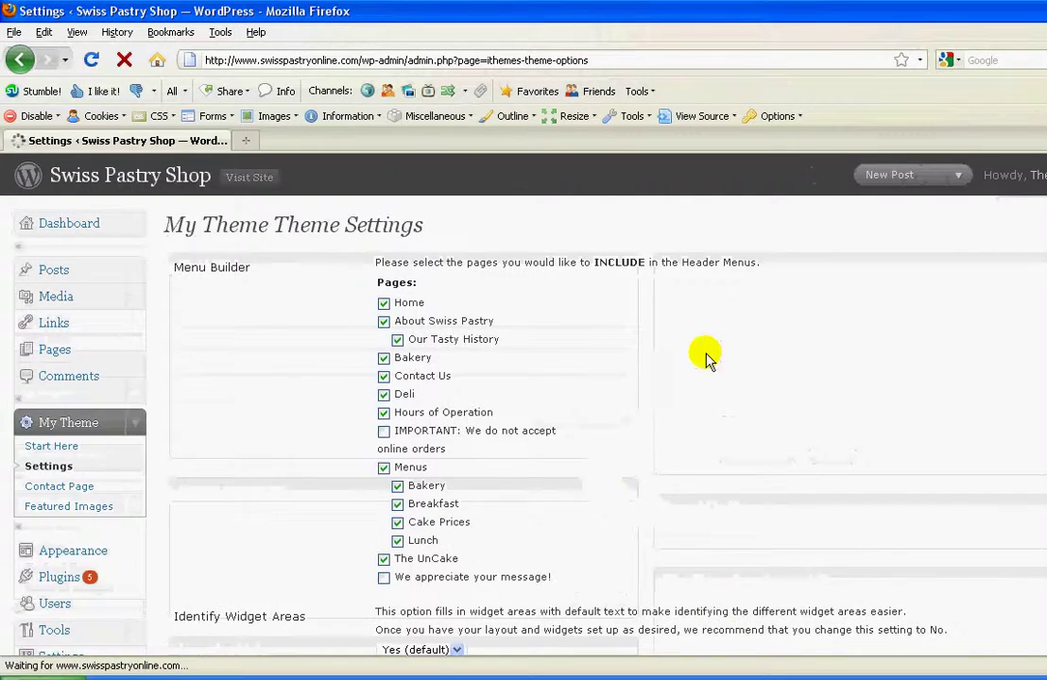
{"action": "scroll", "coordinate": [706, 350], "scroll_direction": "down", "scroll_amount": 2}
{"action": "scroll", "coordinate": [707, 342], "scroll_direction": "down", "scroll_amount": 7}
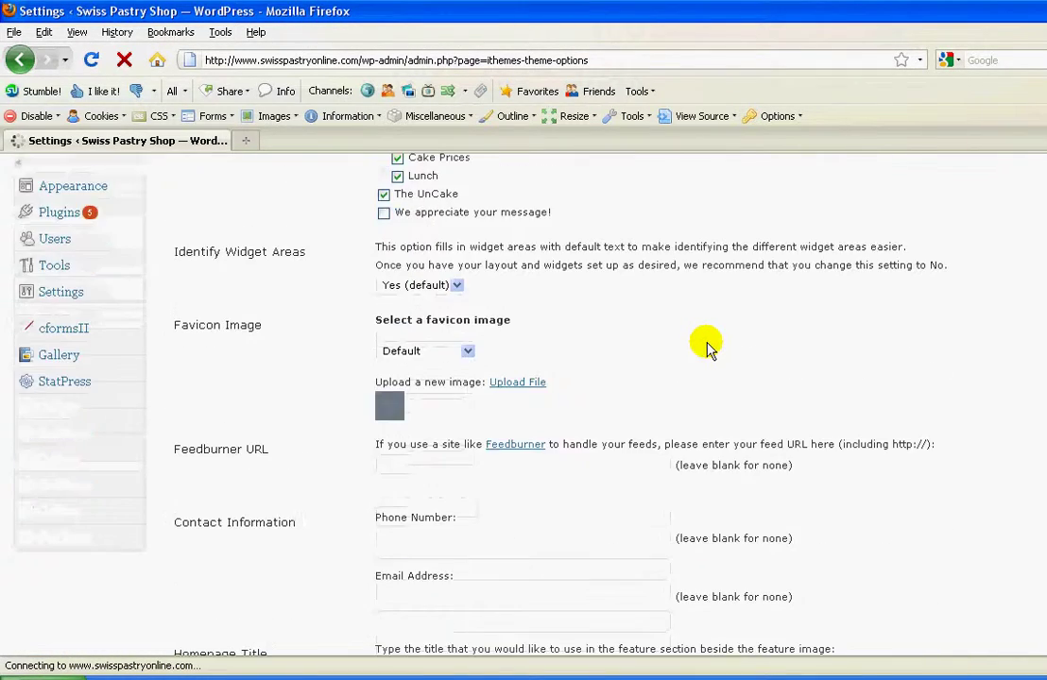
{"action": "scroll", "coordinate": [707, 345], "scroll_direction": "down", "scroll_amount": 1}
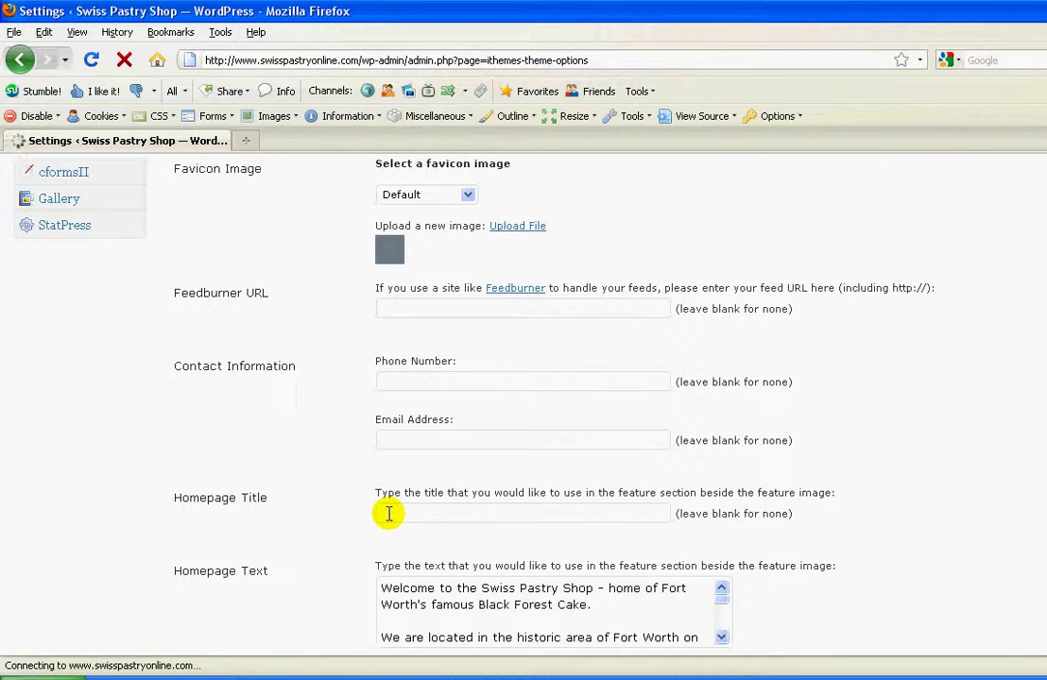
Glance at the live homepage, then read through the full Homepage Text box in Settings
{"action": "key", "text": "alt+Tab"}
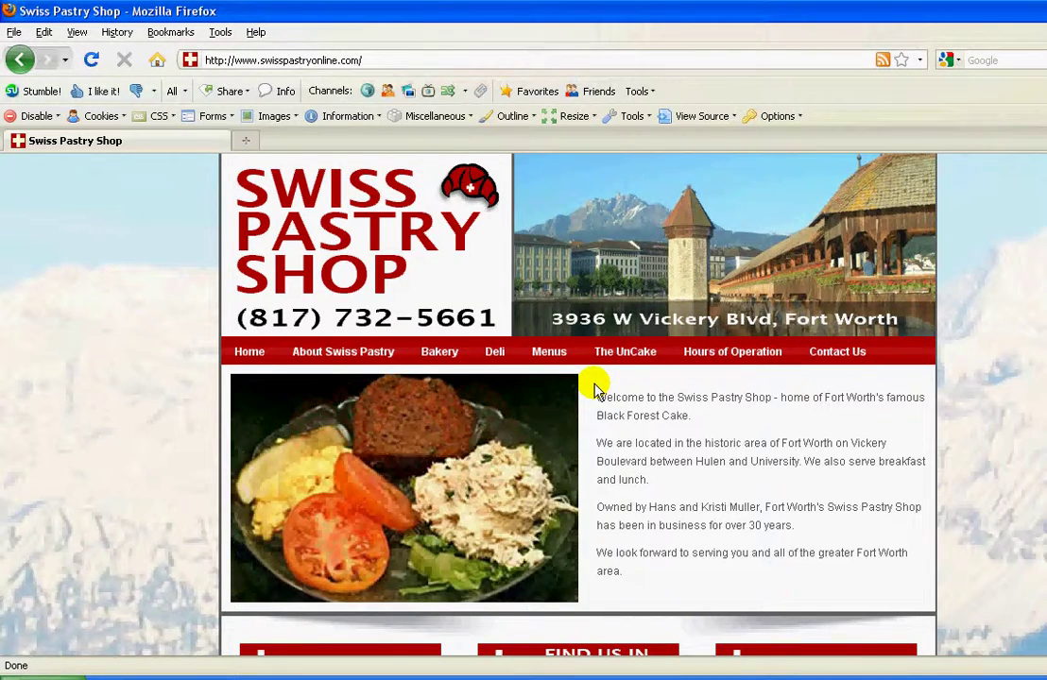
{"action": "key", "text": "alt+Tab"}
{"action": "scroll", "coordinate": [680, 592], "scroll_direction": "down", "scroll_amount": 1}
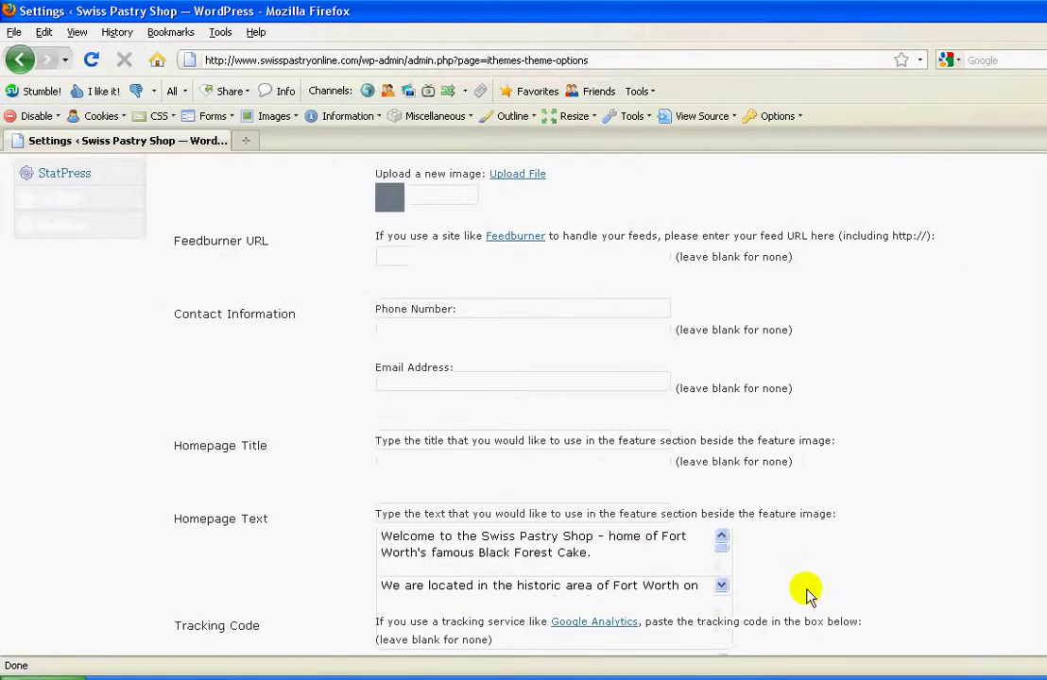
{"action": "scroll", "coordinate": [732, 586], "scroll_direction": "up", "scroll_amount": 1}
{"action": "scroll", "coordinate": [730, 592], "scroll_direction": "down", "scroll_amount": 1}
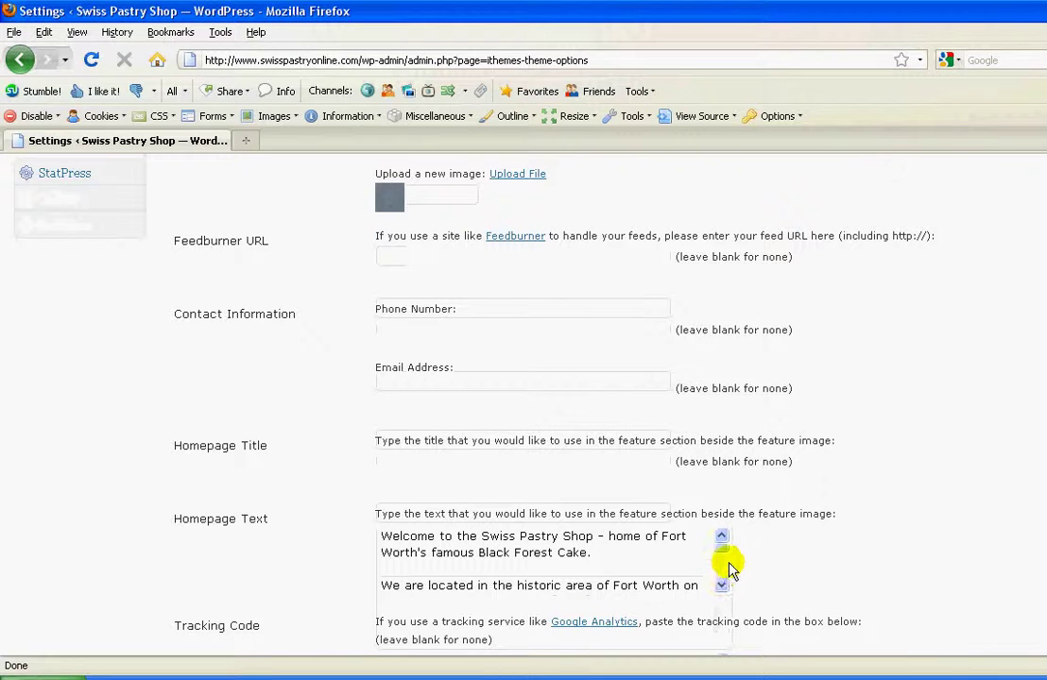
{"action": "left_click", "coordinate": [721, 586]}
{"action": "left_click", "coordinate": [721, 585]}
{"action": "left_click", "coordinate": [721, 586]}
{"action": "left_click", "coordinate": [721, 586]}
{"action": "left_click", "coordinate": [721, 586]}
{"action": "left_click", "coordinate": [721, 586]}
{"action": "left_click", "coordinate": [721, 586]}
{"action": "left_click", "coordinate": [720, 585]}
{"action": "left_click", "coordinate": [721, 585]}
Compare the Homepage Text with the live shop homepage, ending on the homepage
{"action": "key", "text": "alt+Tab"}
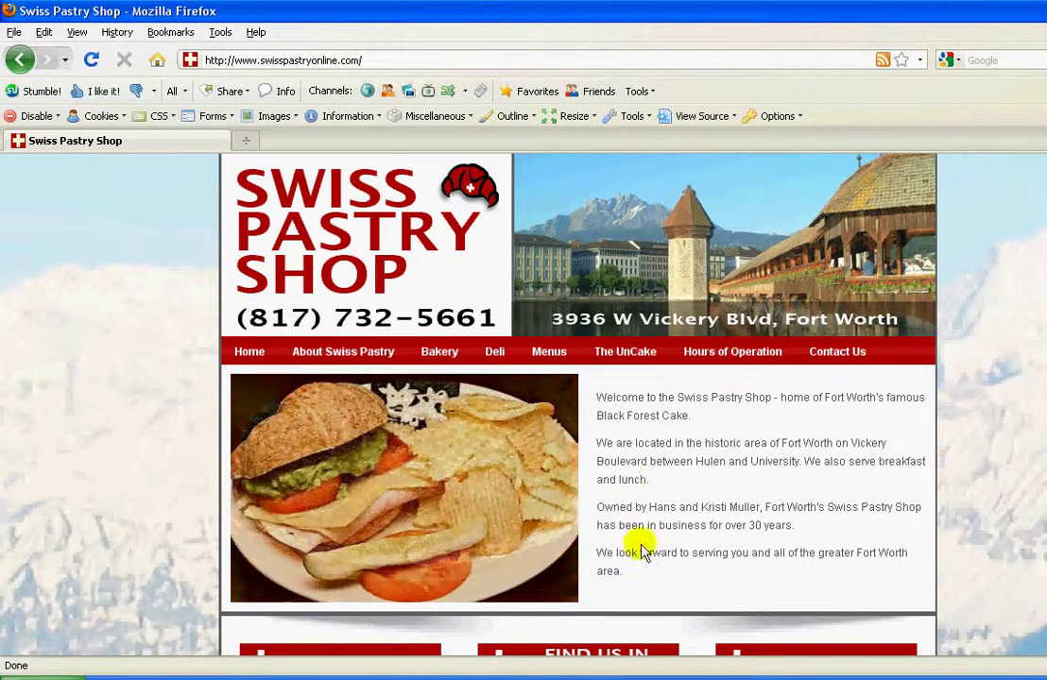
{"action": "key", "text": "alt+Tab"}
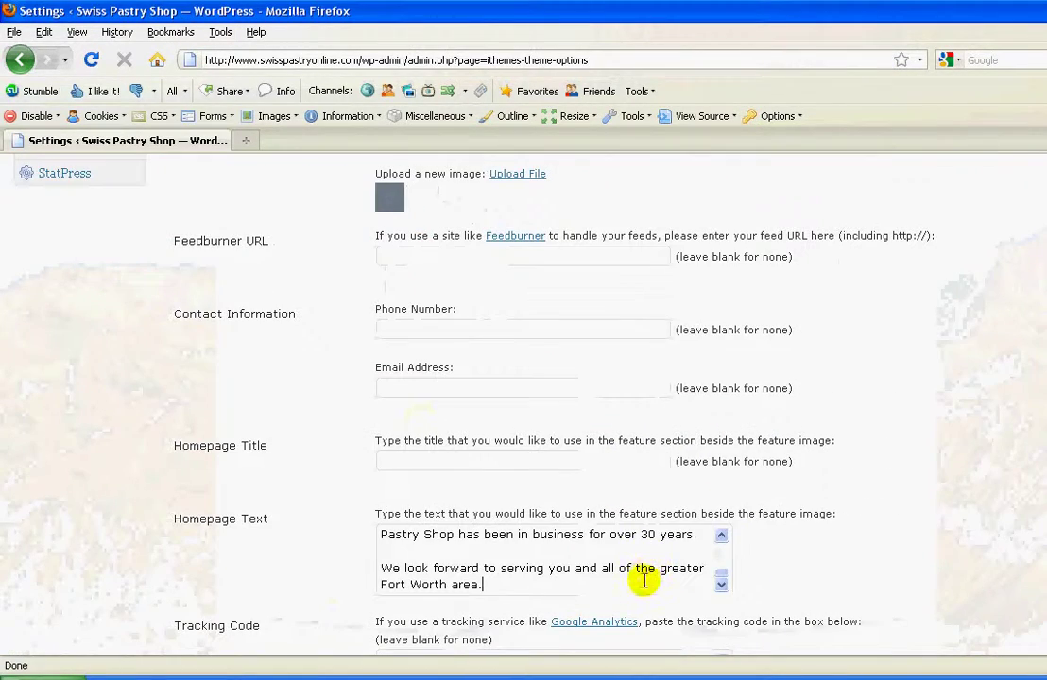
{"action": "key", "text": "alt+Tab"}
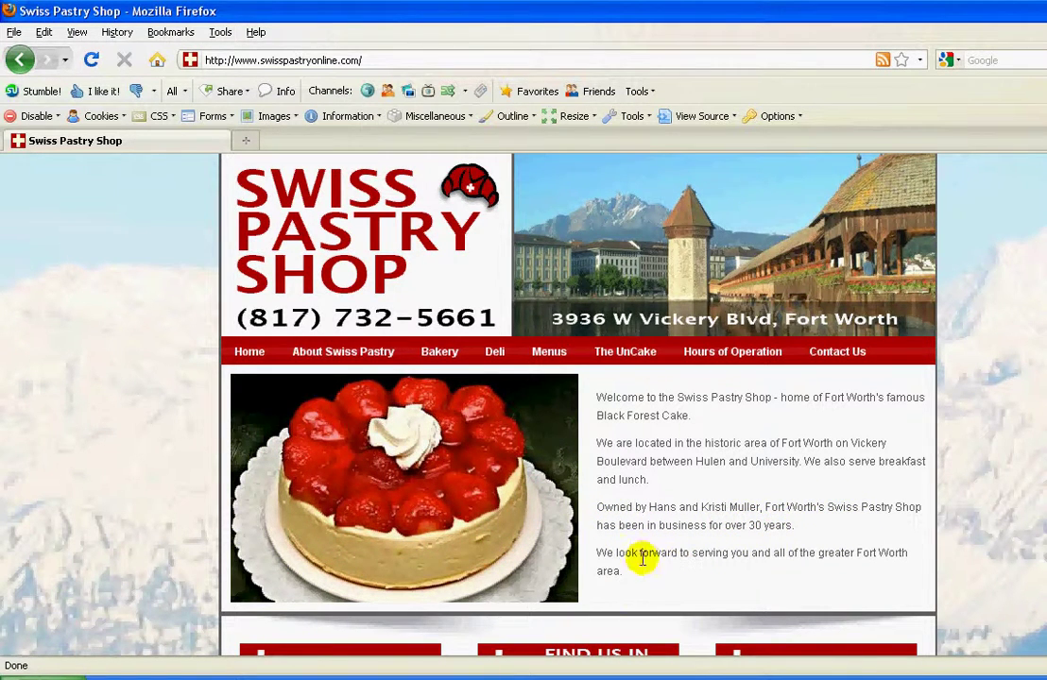
Re-read the Homepage Text box, check it against the live homepage, then return to theme Settings
{"action": "key", "text": "alt+Tab"}
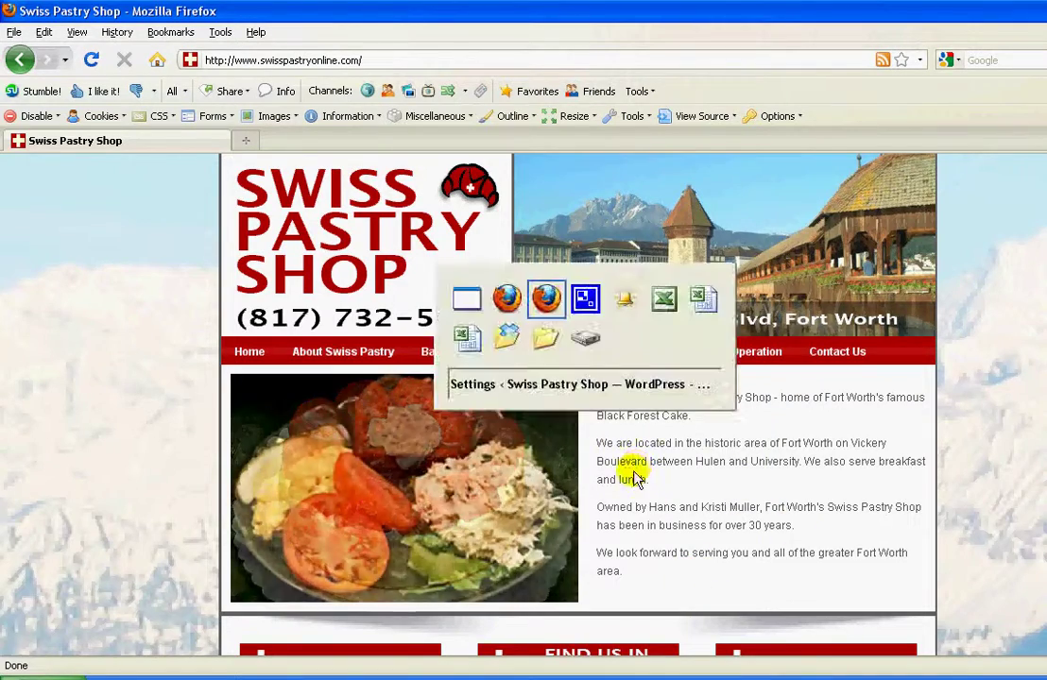
{"action": "scroll", "coordinate": [509, 299], "scroll_direction": "up", "scroll_amount": 8}
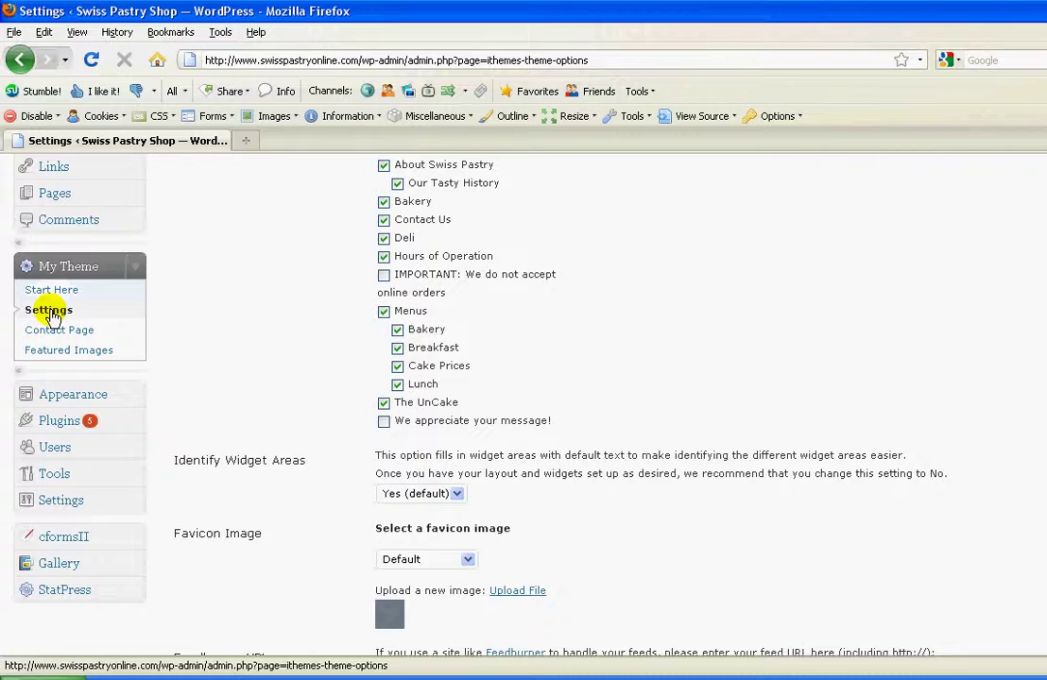
{"action": "scroll", "coordinate": [936, 359], "scroll_direction": "down", "scroll_amount": 7}
{"action": "scroll", "coordinate": [756, 350], "scroll_direction": "down", "scroll_amount": 3}
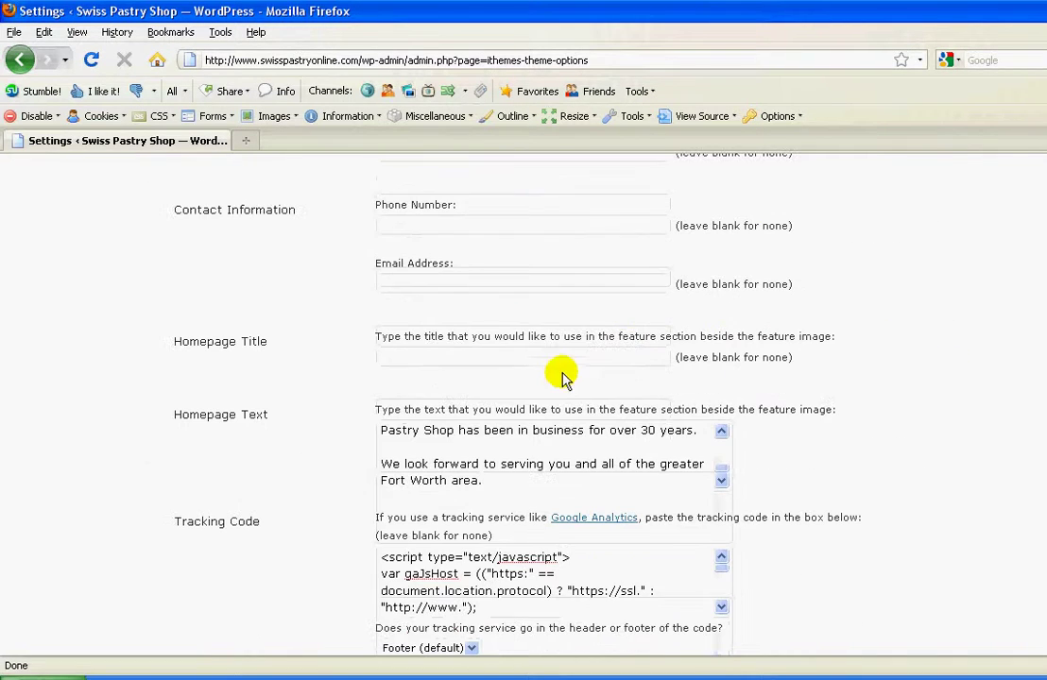
{"action": "scroll", "coordinate": [722, 468], "scroll_direction": "up", "scroll_amount": 1}
{"action": "left_click_drag", "start_coordinate": [723, 467], "coordinate": [723, 444]}
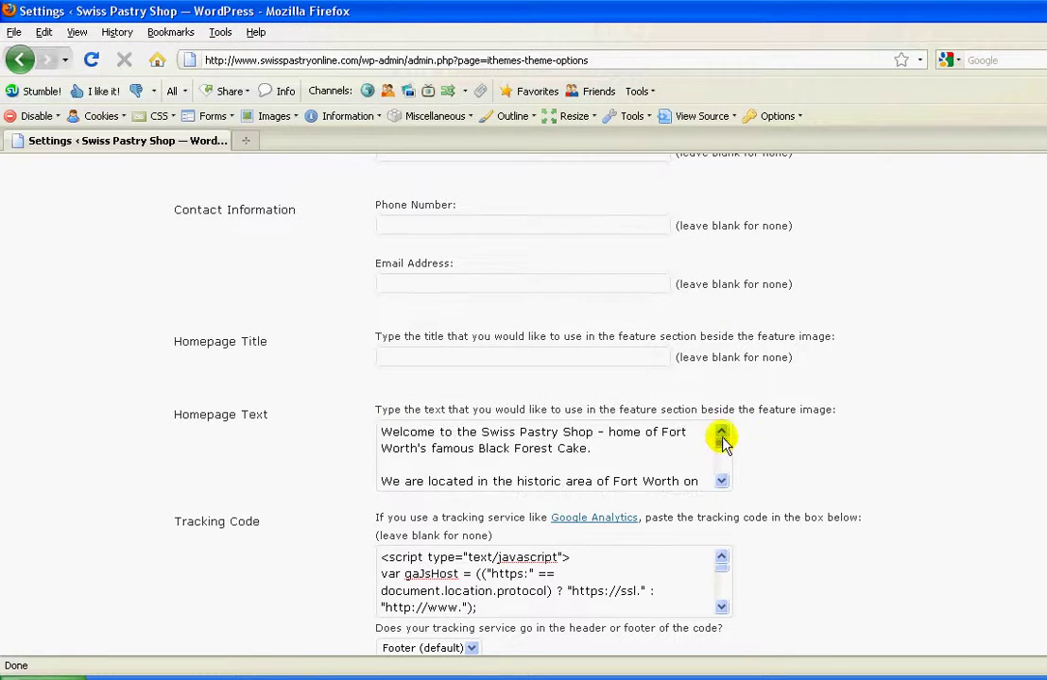
{"action": "scroll", "coordinate": [841, 439], "scroll_direction": "up", "scroll_amount": 11}
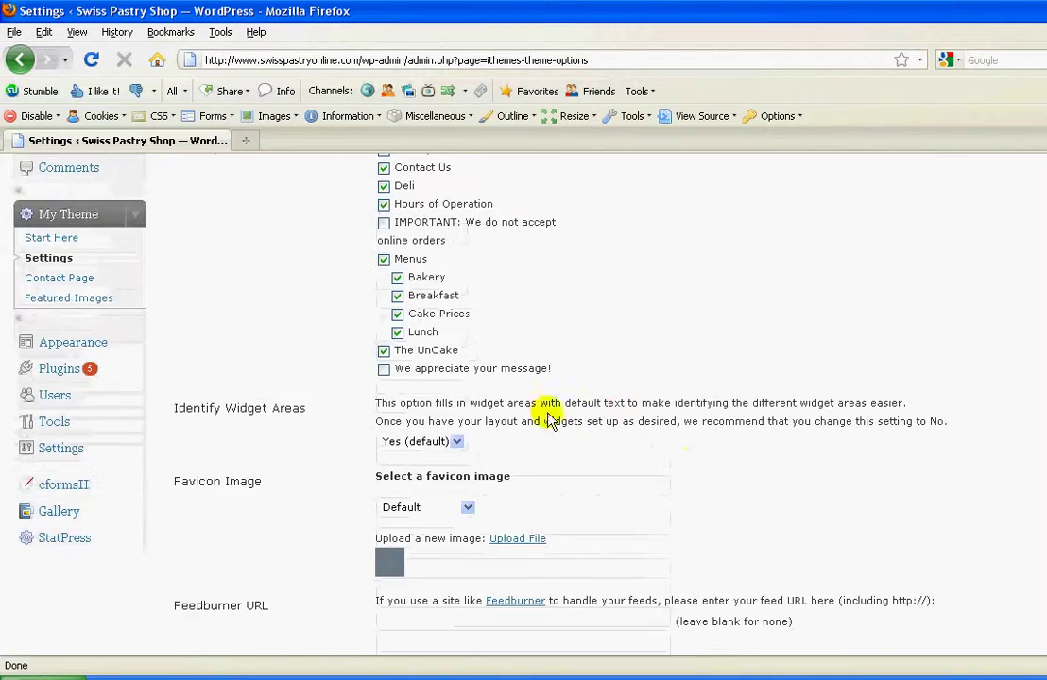
{"action": "scroll", "coordinate": [227, 336], "scroll_direction": "up", "scroll_amount": 3}
{"action": "key", "text": "alt+Tab"}
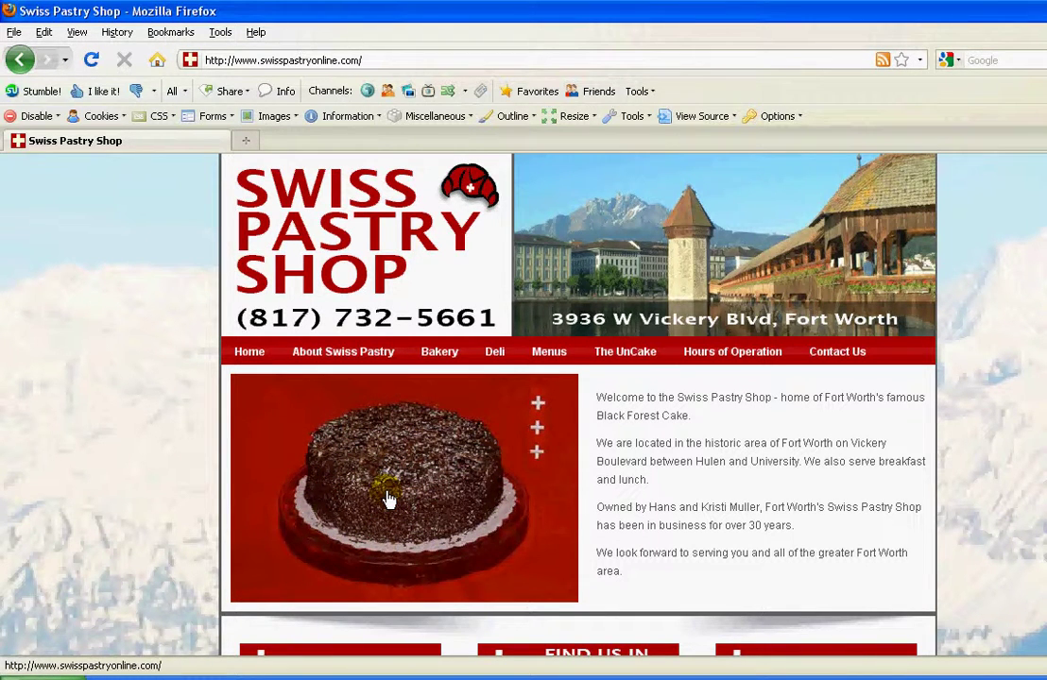
{"action": "key", "text": "alt+Tab"}
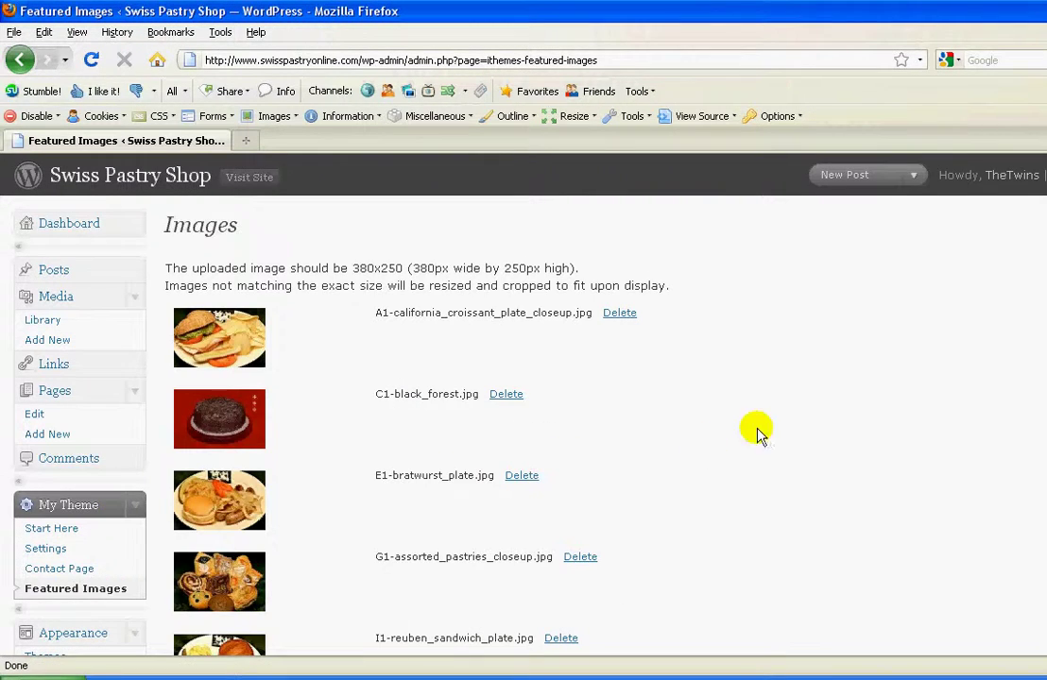
{"action": "scroll", "coordinate": [678, 385], "scroll_direction": "down", "scroll_amount": 2}
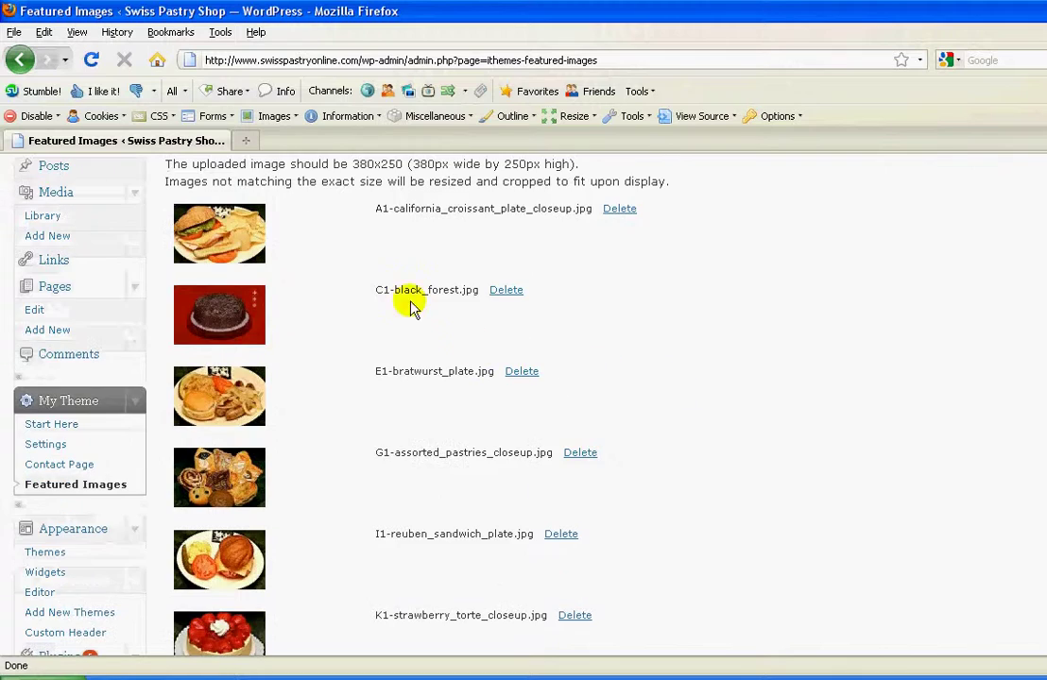
{"action": "scroll", "coordinate": [274, 251], "scroll_direction": "down", "scroll_amount": 5}
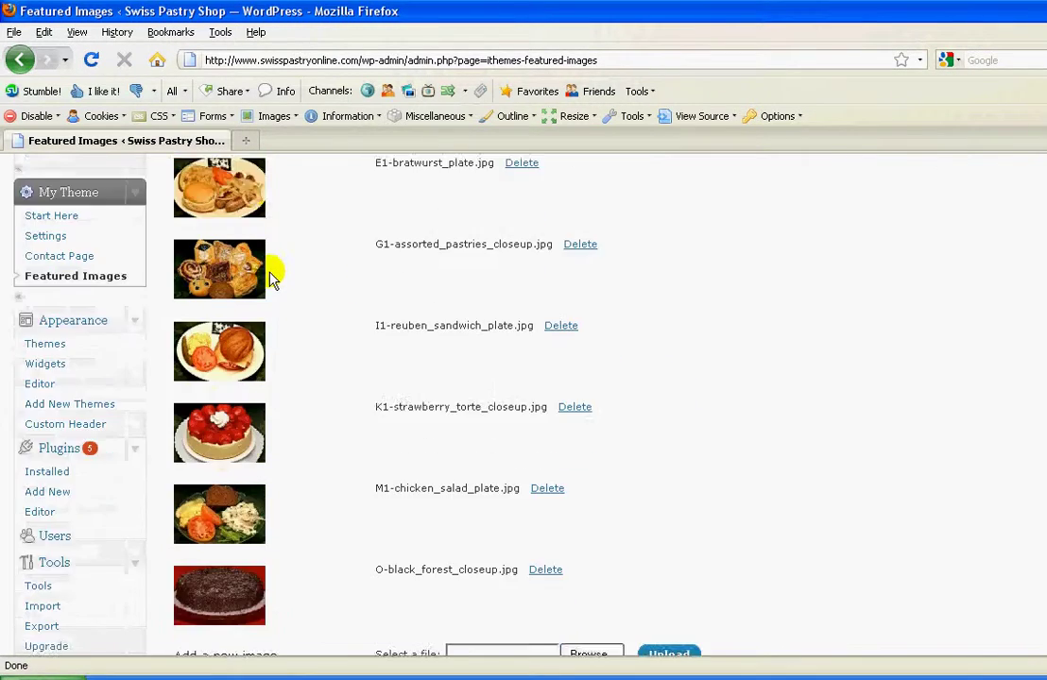
{"action": "scroll", "coordinate": [269, 274], "scroll_direction": "up", "scroll_amount": 6}
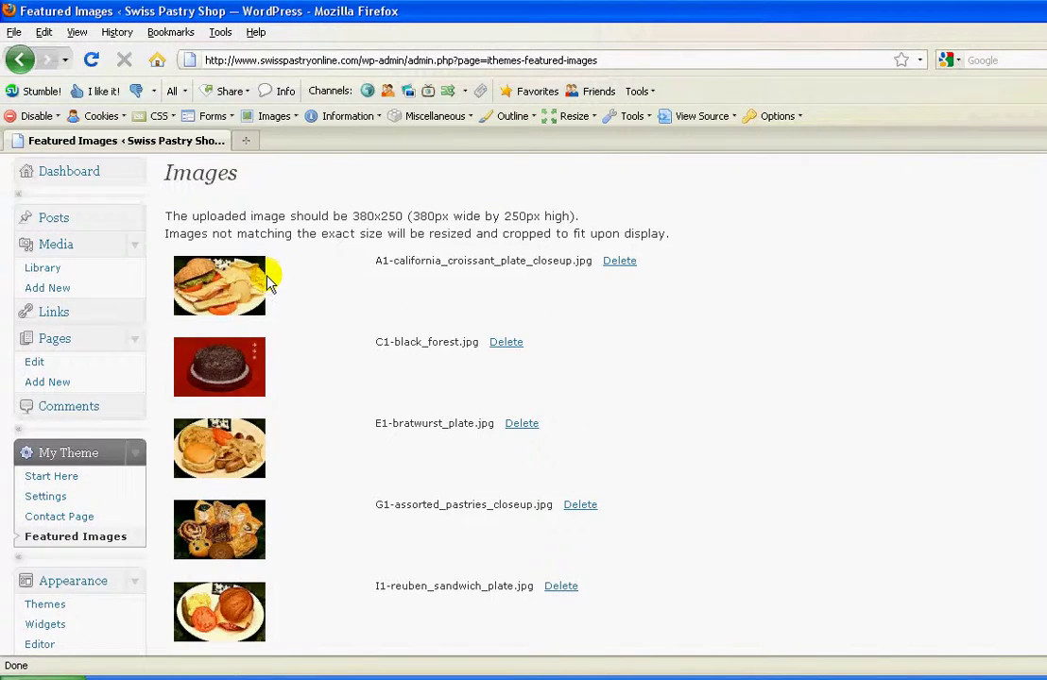
{"action": "key", "text": "alt+Tab"}
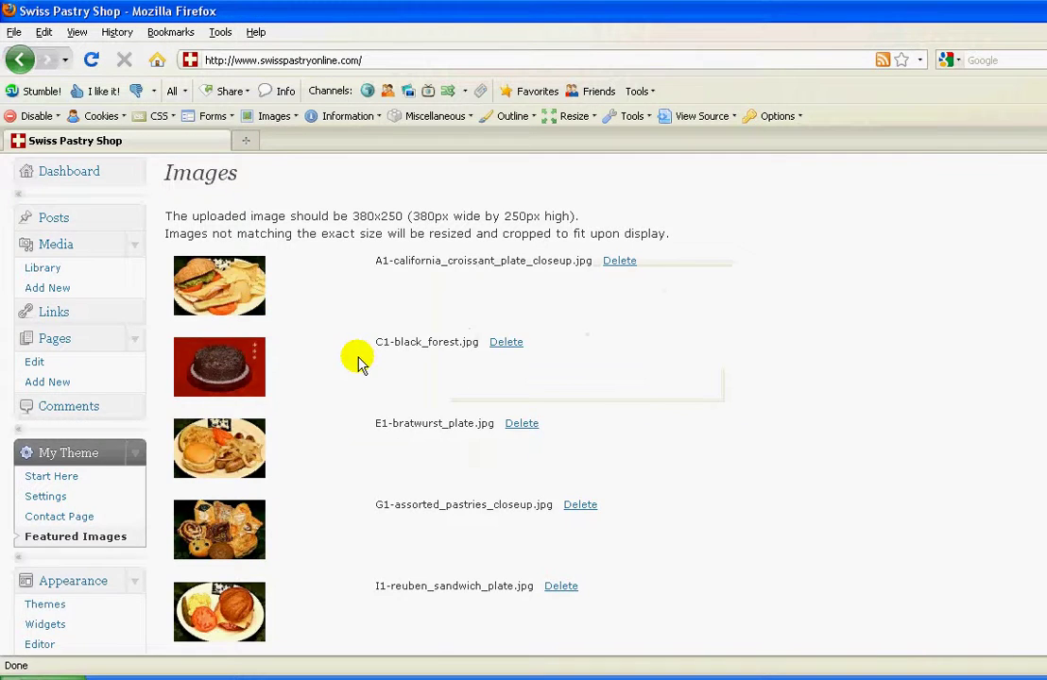
{"action": "mouse_move", "coordinate": [368, 400]}
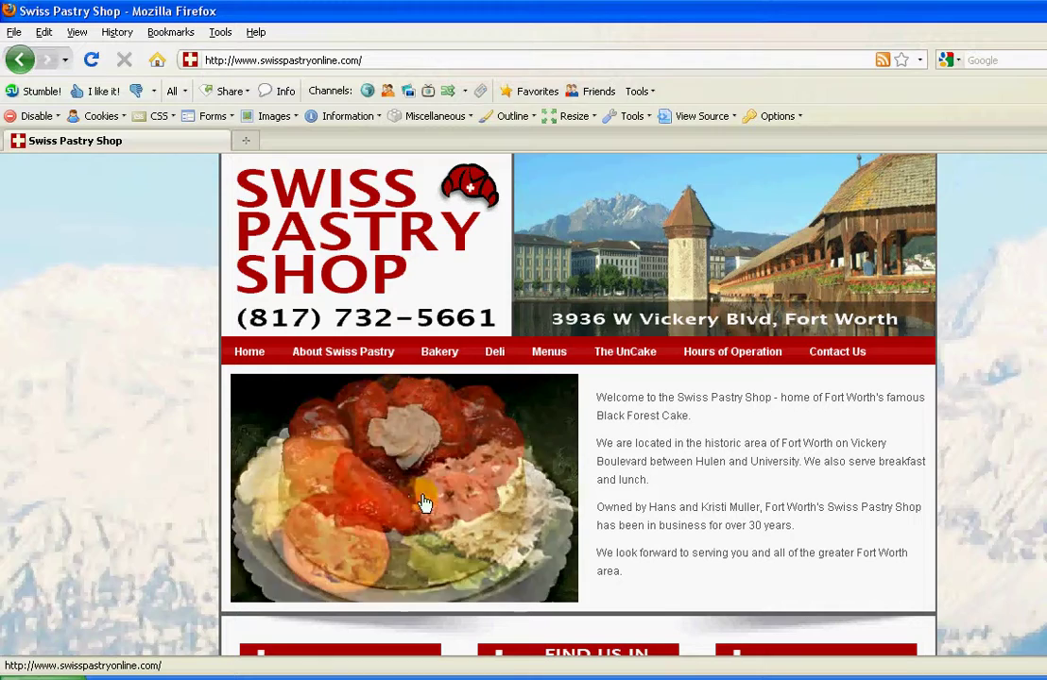
{"action": "key", "text": "alt+Tab"}
{"action": "scroll", "coordinate": [262, 444], "scroll_direction": "down", "scroll_amount": 6}
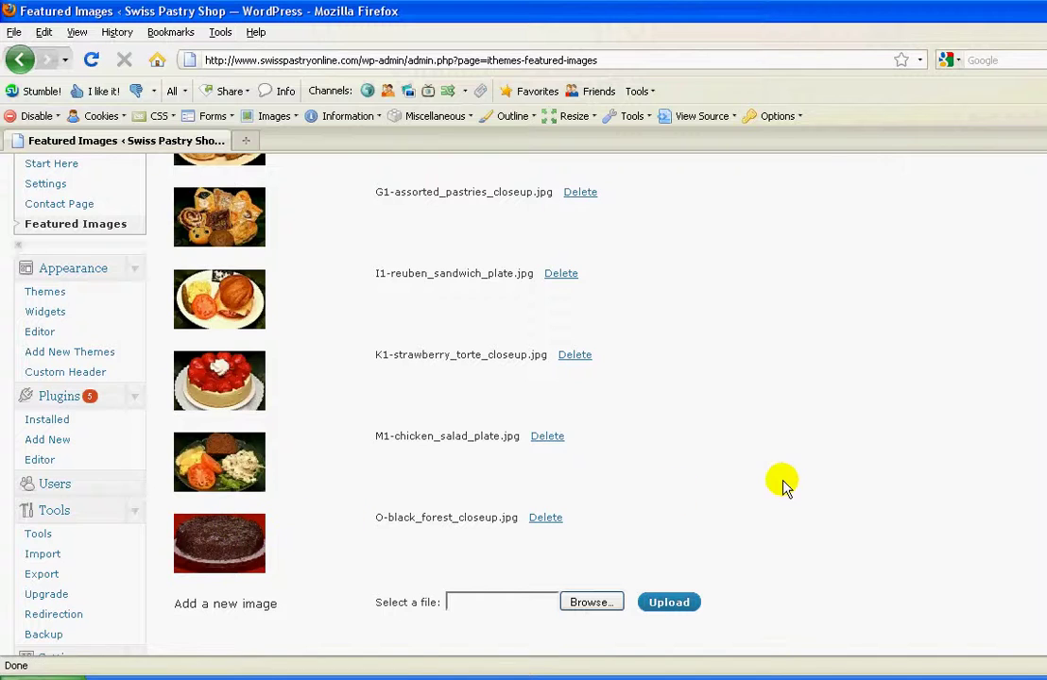
{"action": "scroll", "coordinate": [264, 252], "scroll_direction": "up", "scroll_amount": 5}
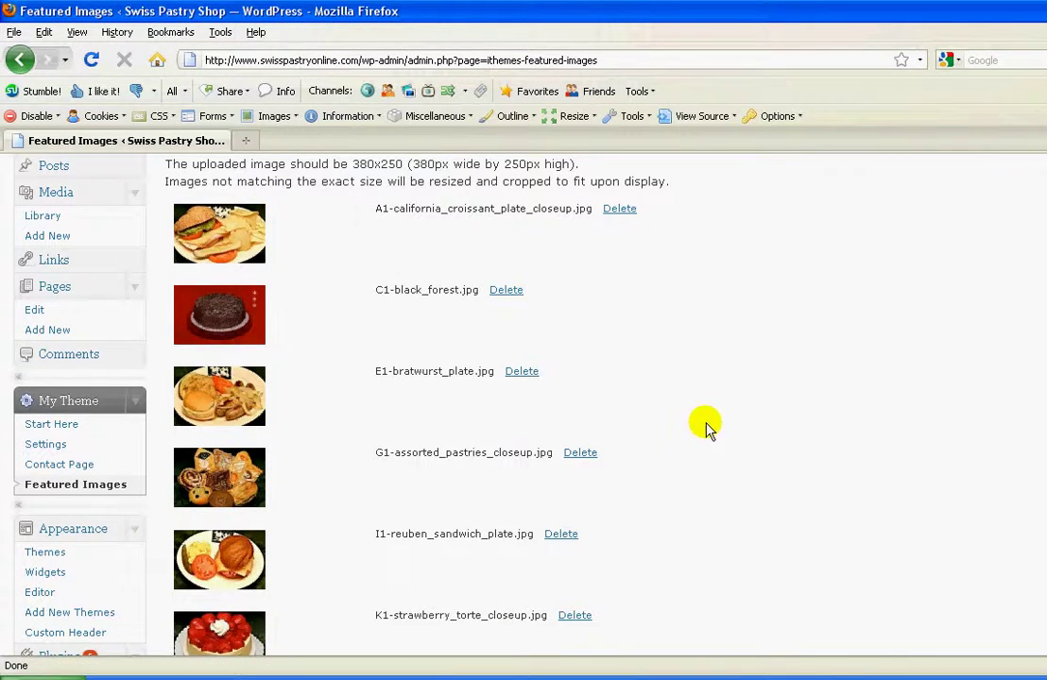
{"action": "scroll", "coordinate": [706, 421], "scroll_direction": "up", "scroll_amount": 1}
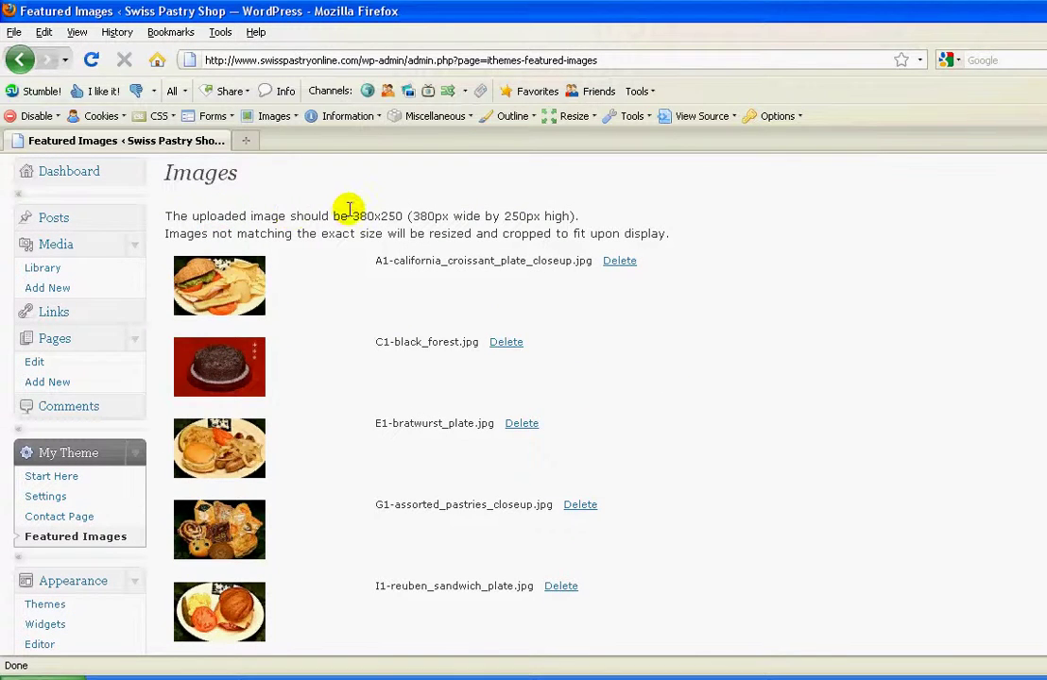
{"action": "left_click_drag", "start_coordinate": [403, 216], "coordinate": [352, 215]}
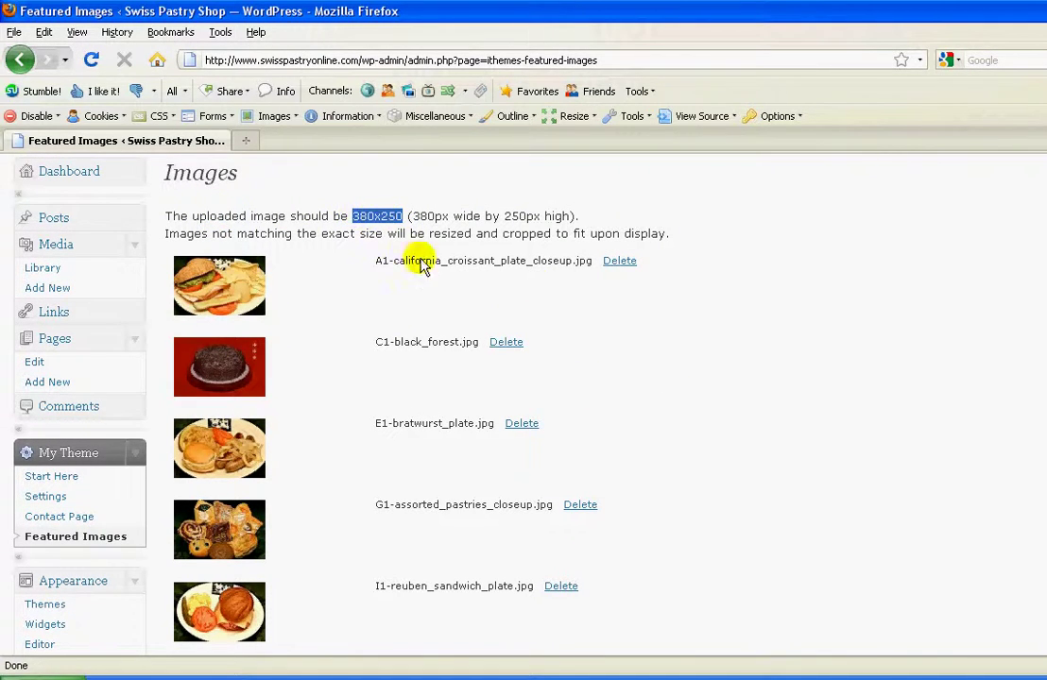
{"action": "left_click", "coordinate": [720, 369]}
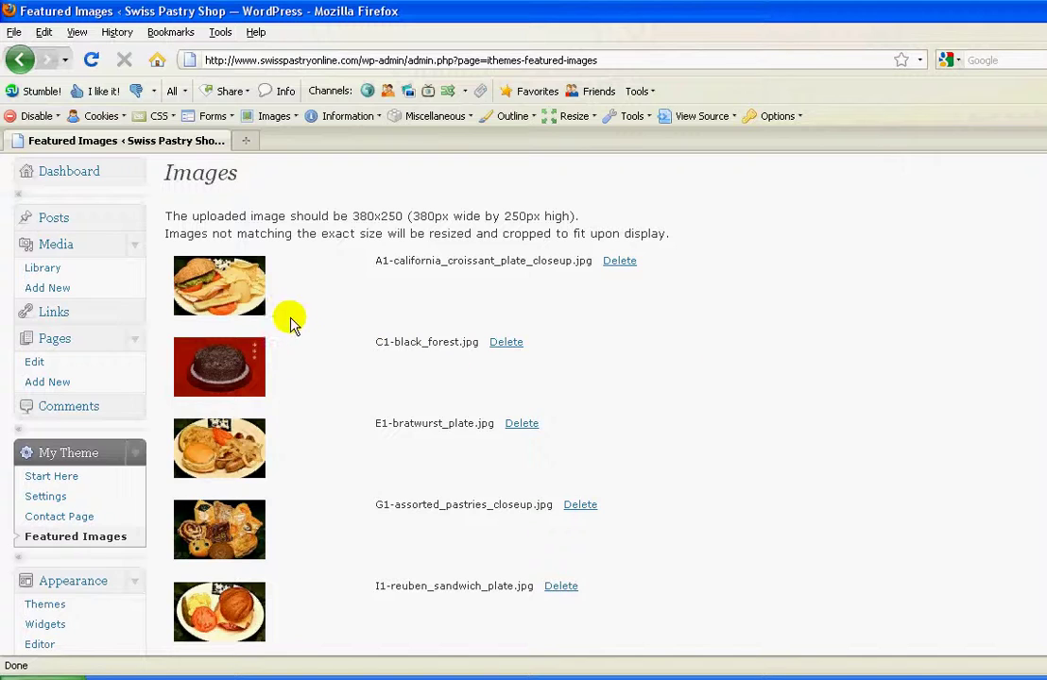
{"action": "scroll", "coordinate": [405, 362], "scroll_direction": "down", "scroll_amount": 3}
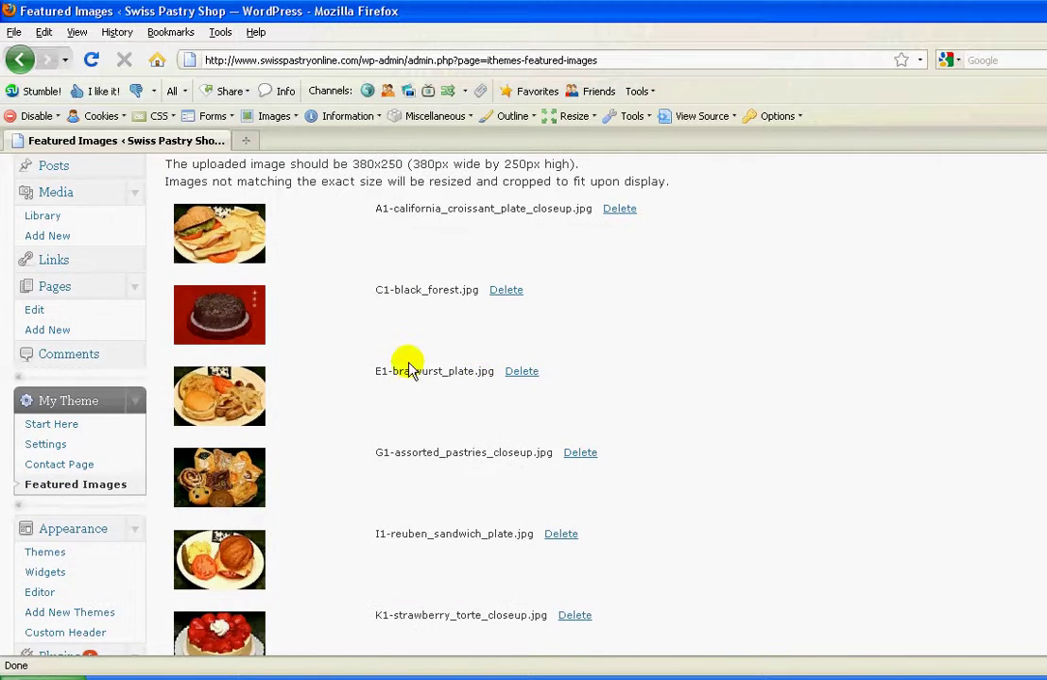
{"action": "key", "text": "alt+Tab"}
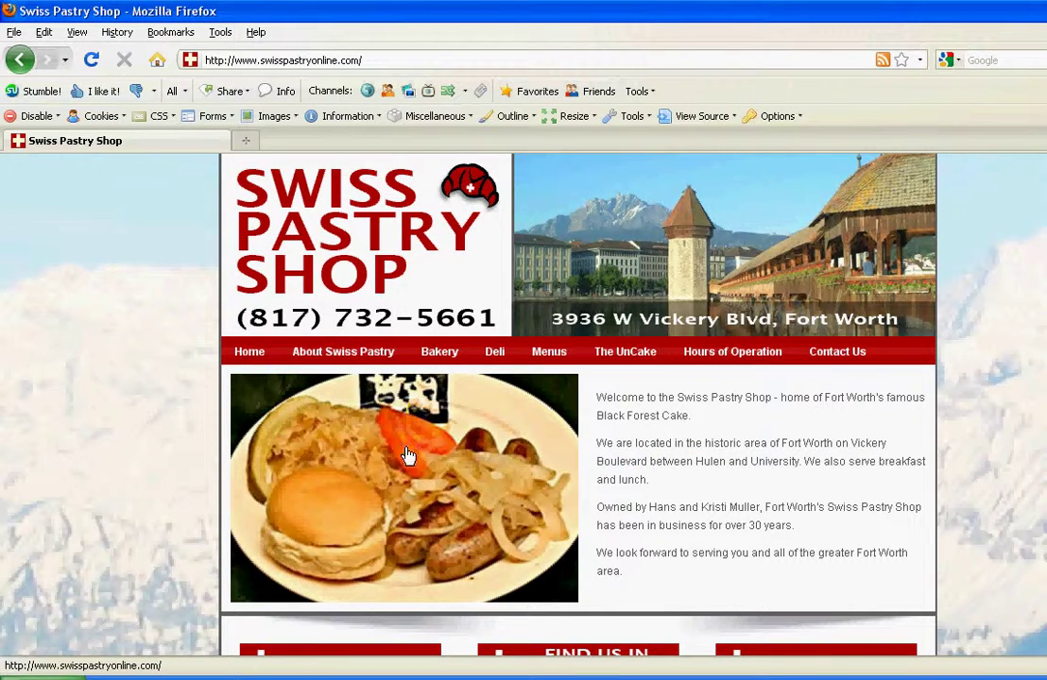
{"action": "key", "text": "alt+Tab"}
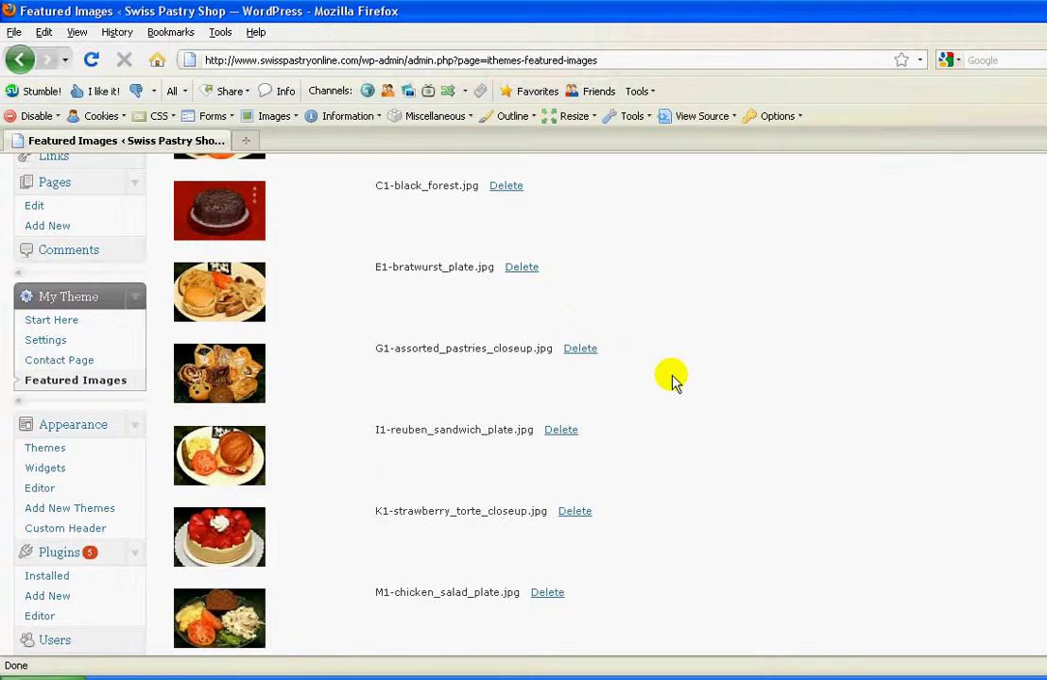
{"action": "scroll", "coordinate": [662, 381], "scroll_direction": "down", "scroll_amount": 3}
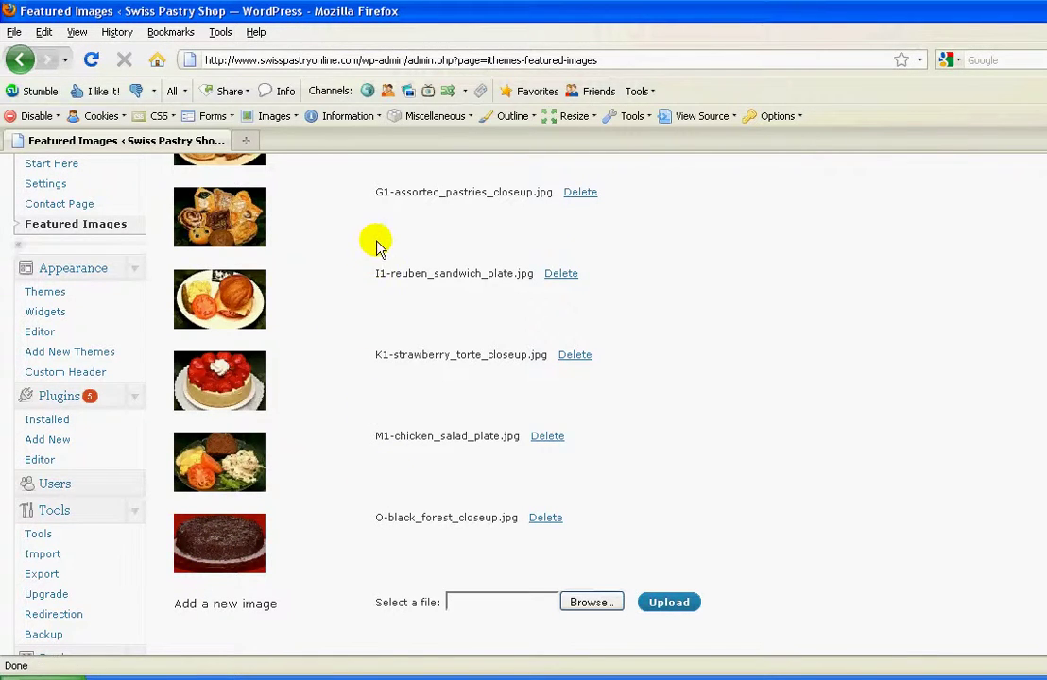
{"action": "scroll", "coordinate": [376, 236], "scroll_direction": "up", "scroll_amount": 5}
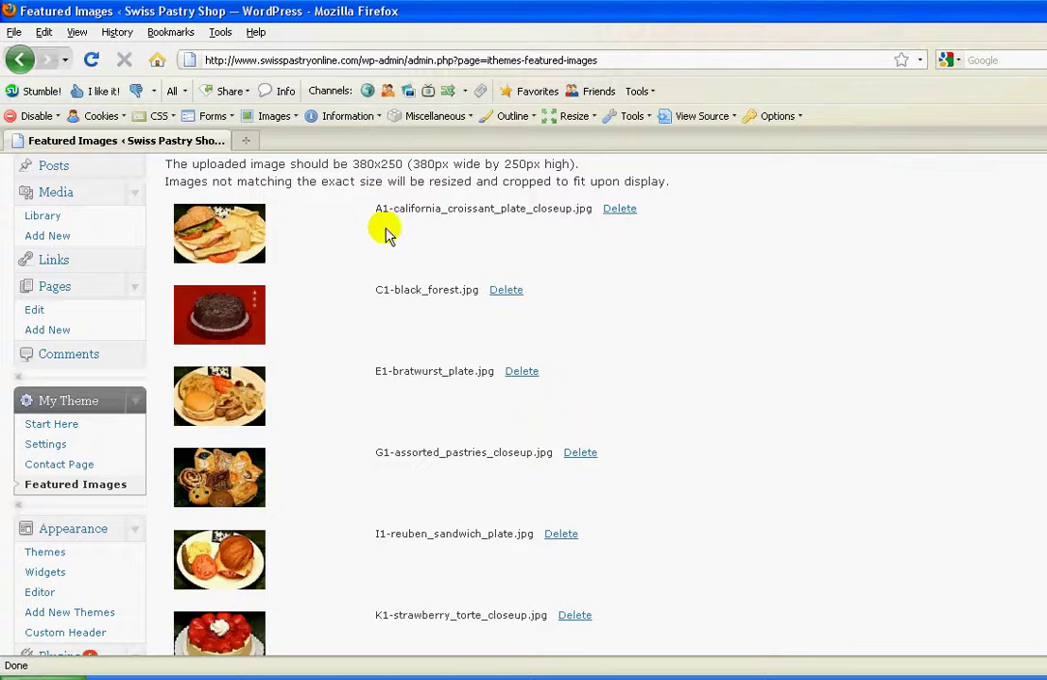
{"action": "scroll", "coordinate": [614, 406], "scroll_direction": "down", "scroll_amount": 2}
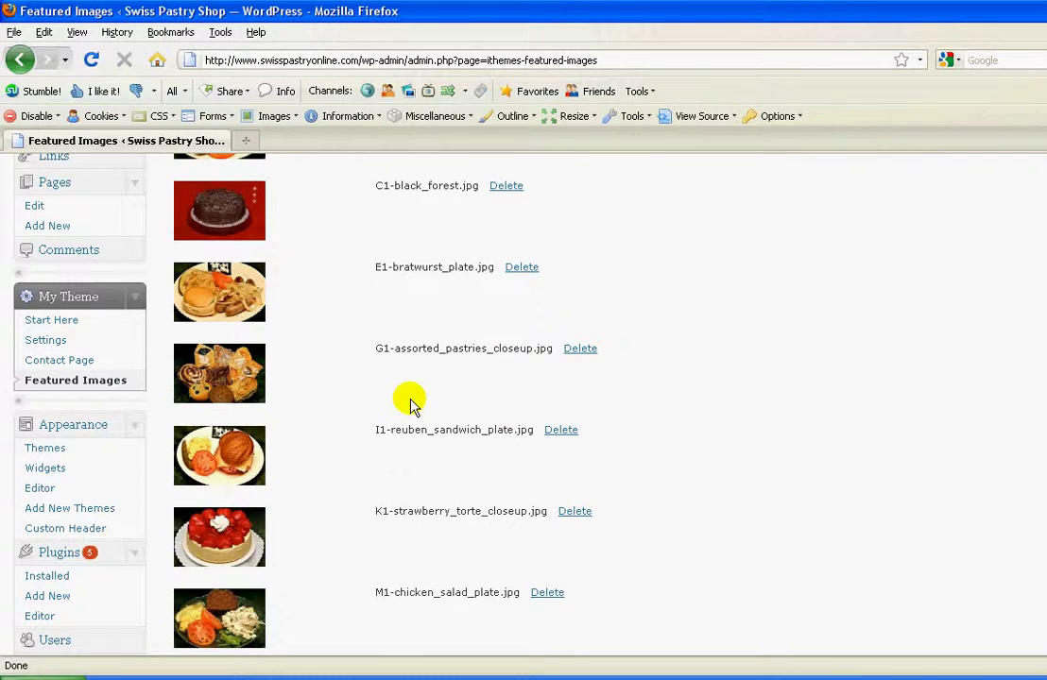
{"action": "scroll", "coordinate": [411, 404], "scroll_direction": "down", "scroll_amount": 3}
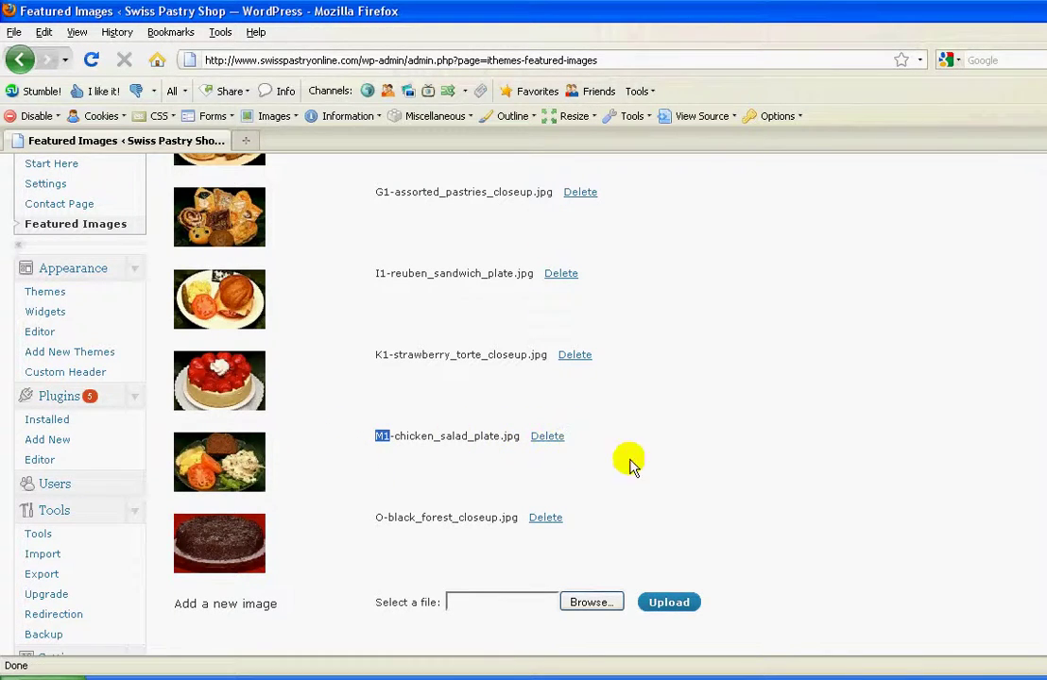
Save the featured images slideshow settings
{"action": "scroll", "coordinate": [865, 474], "scroll_direction": "down", "scroll_amount": 7}
{"action": "scroll", "coordinate": [860, 421], "scroll_direction": "down", "scroll_amount": 5}
{"action": "left_click", "coordinate": [282, 472]}
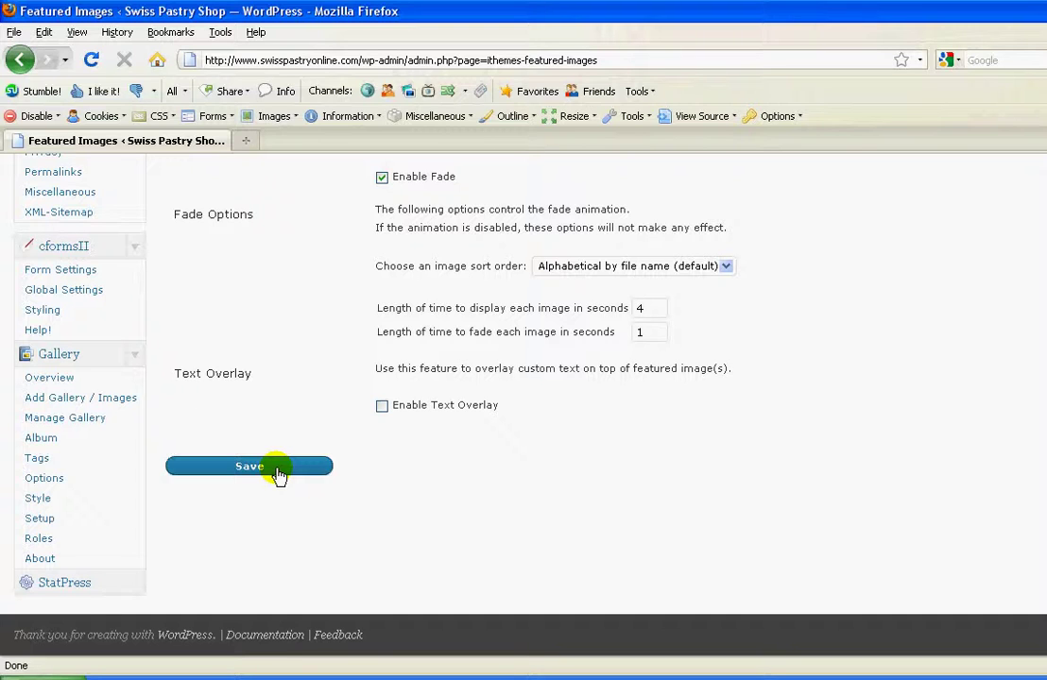
Highlight the 4-second display and 1-second fade values, then load the shop's public homepage
{"action": "scroll", "coordinate": [706, 406], "scroll_direction": "up", "scroll_amount": 5}
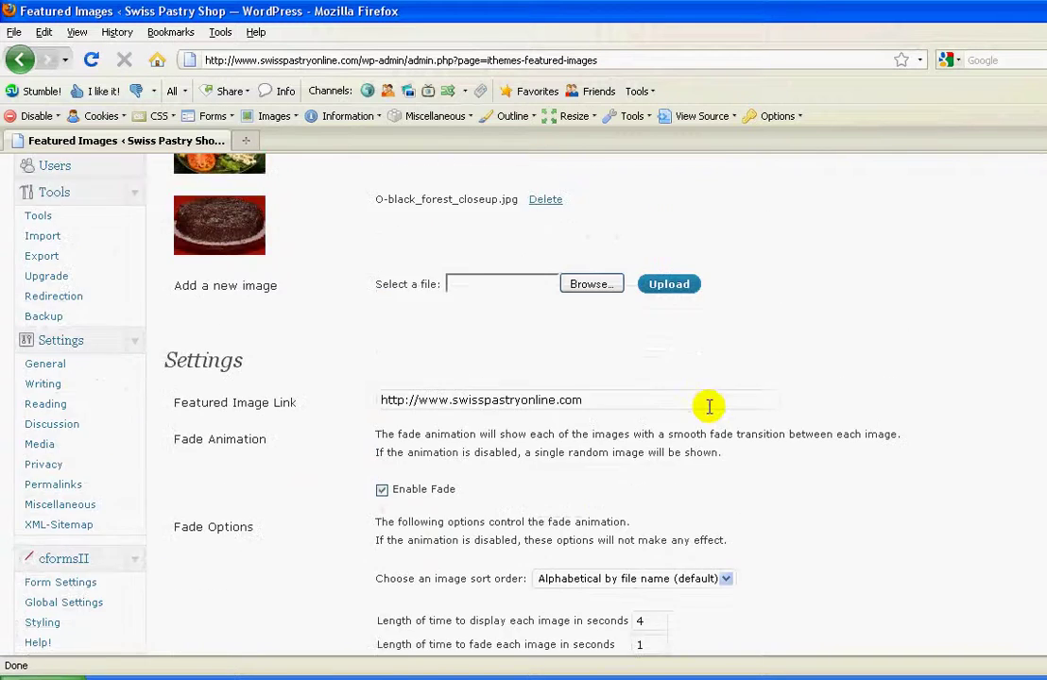
{"action": "scroll", "coordinate": [565, 416], "scroll_direction": "down", "scroll_amount": 4}
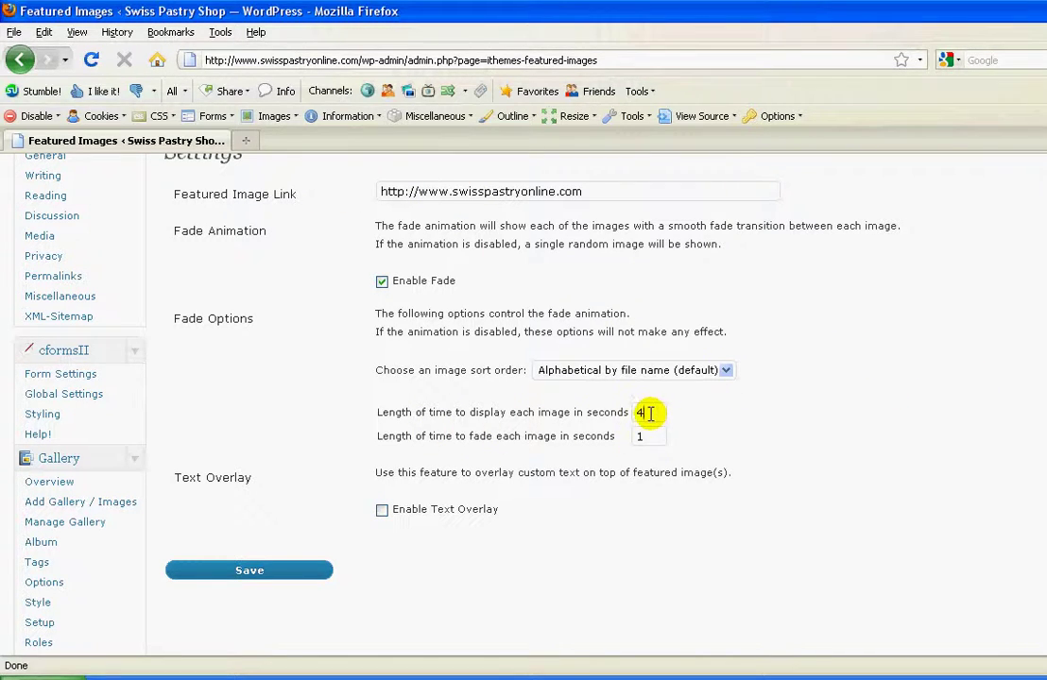
{"action": "left_click_drag", "start_coordinate": [636, 412], "coordinate": [692, 415]}
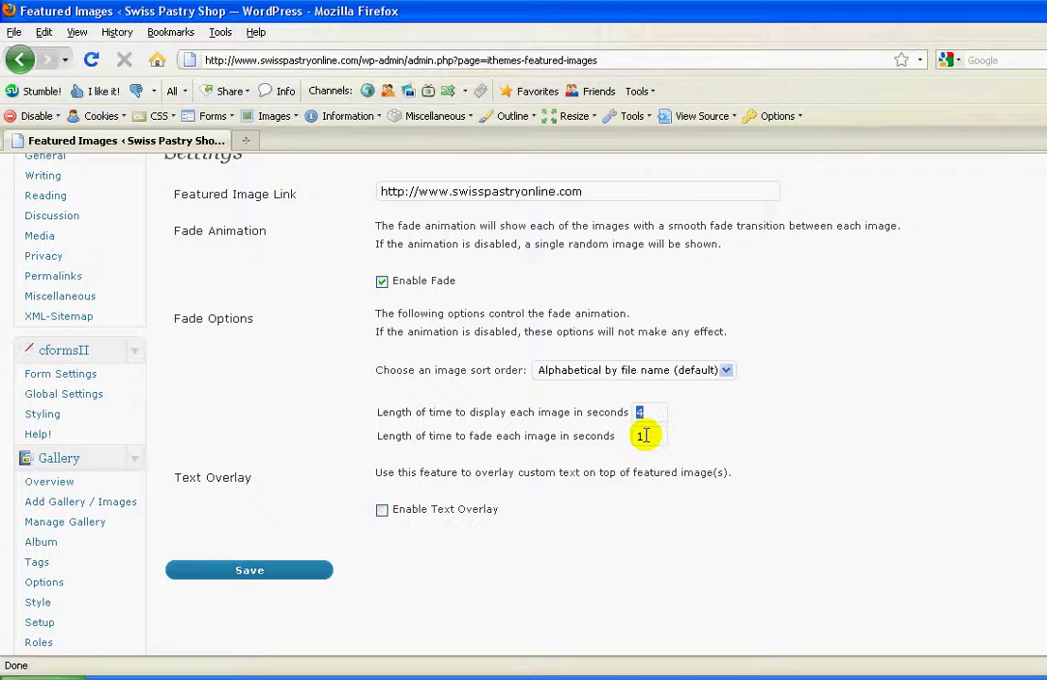
{"action": "left_click_drag", "start_coordinate": [631, 434], "coordinate": [756, 431]}
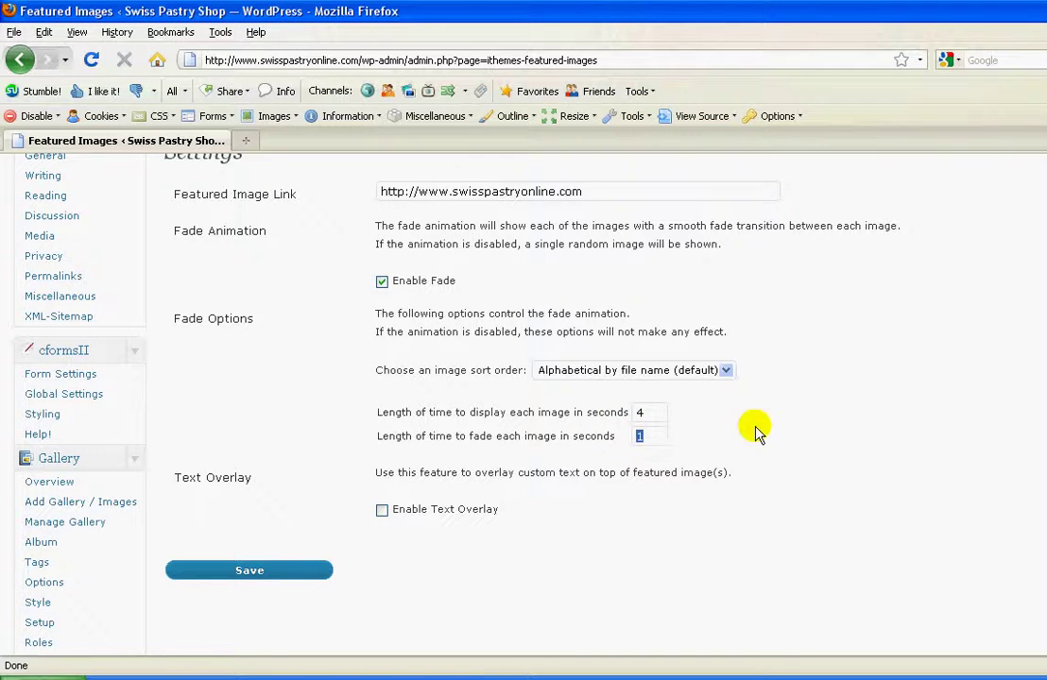
{"action": "scroll", "coordinate": [789, 388], "scroll_direction": "up", "scroll_amount": 15}
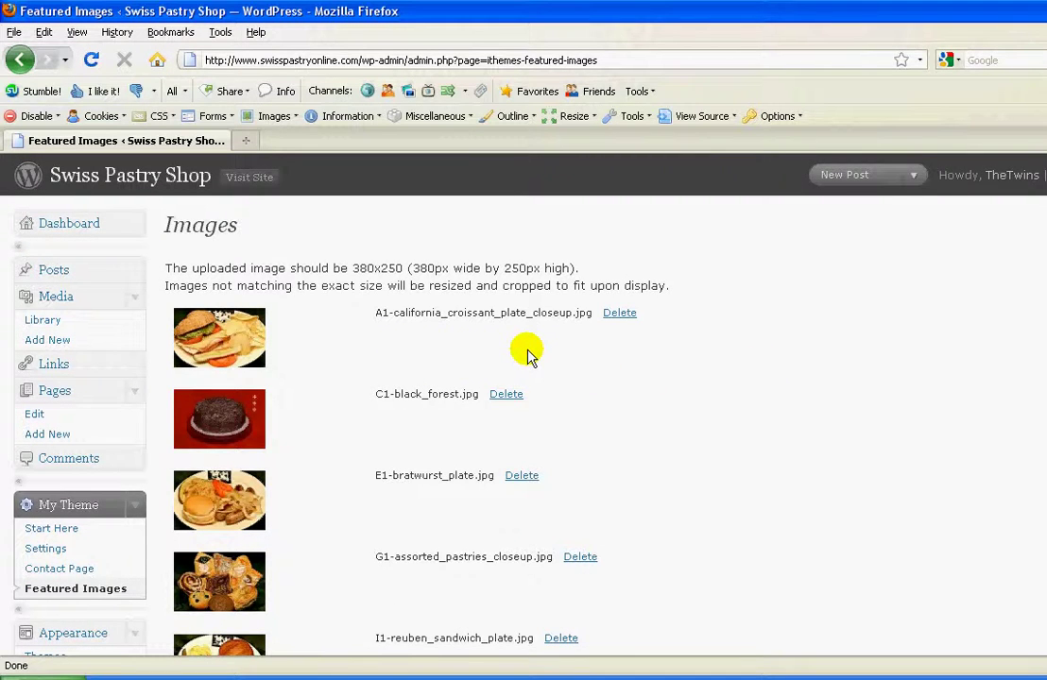
{"action": "key", "text": "alt"}
{"action": "key", "text": "alt+Home"}
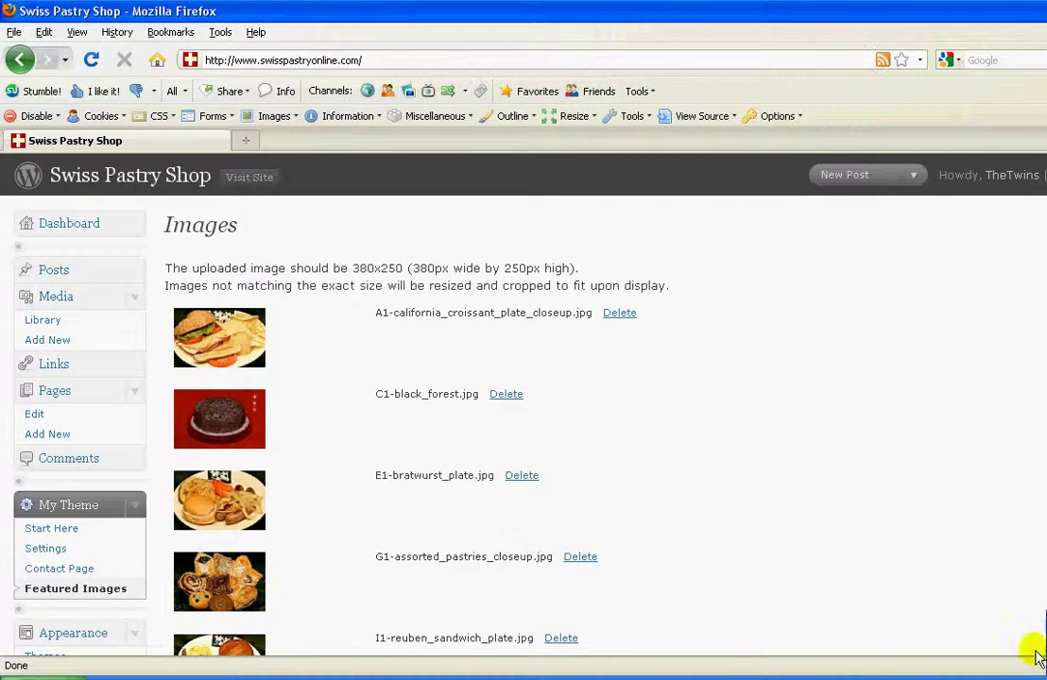